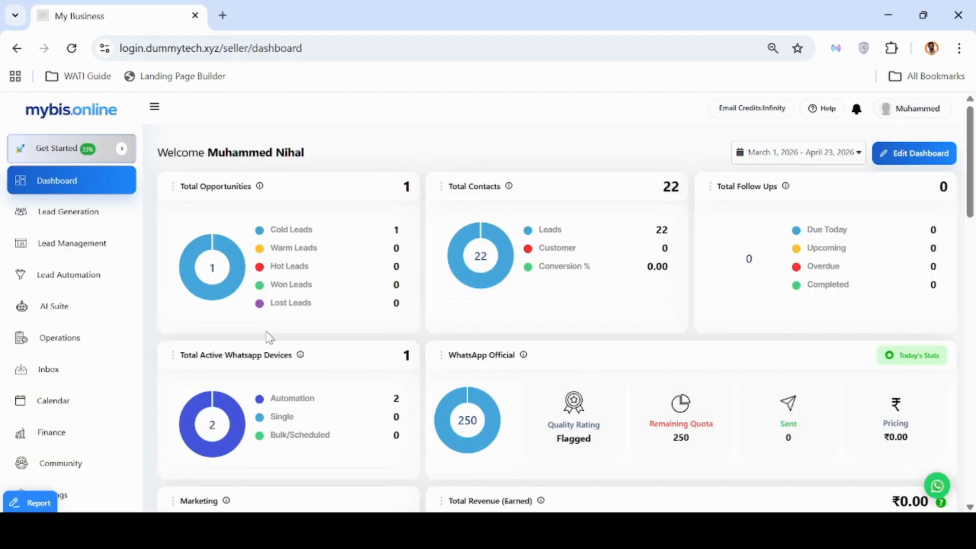
# Go to Settings > SMTP Config to reach the Email Configuration form.
pyautogui.scroll(-1, 100, 447)
pyautogui.scroll(-2, 100, 446)
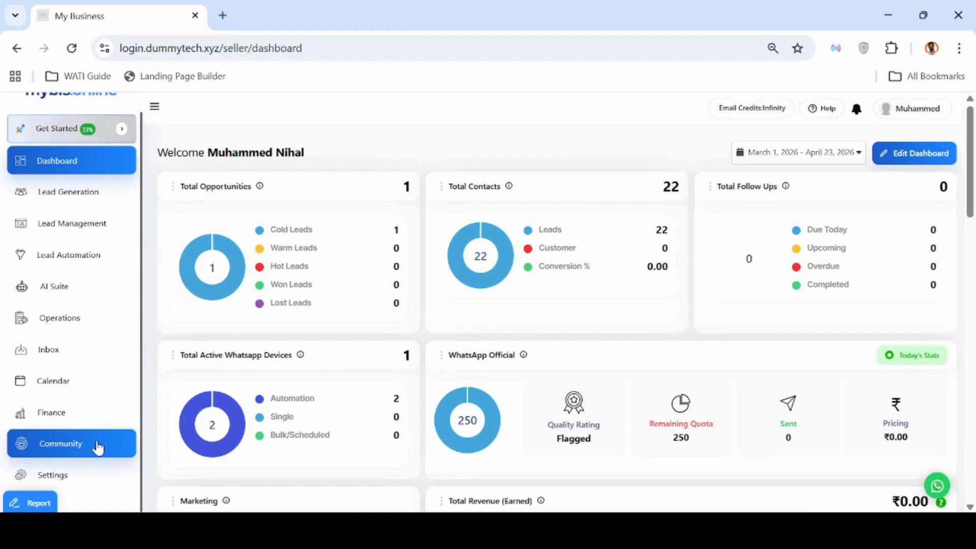
pyautogui.click(88, 479)
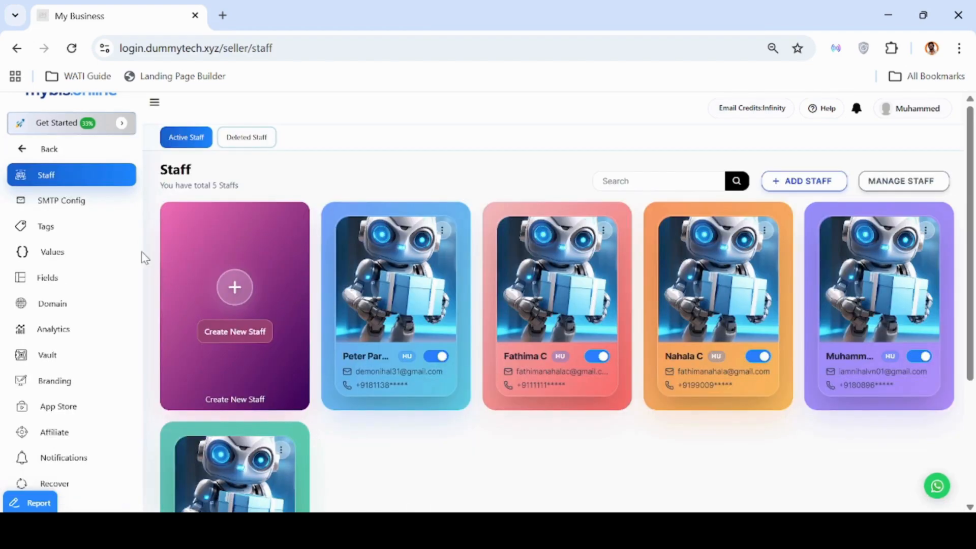
pyautogui.click(96, 201)
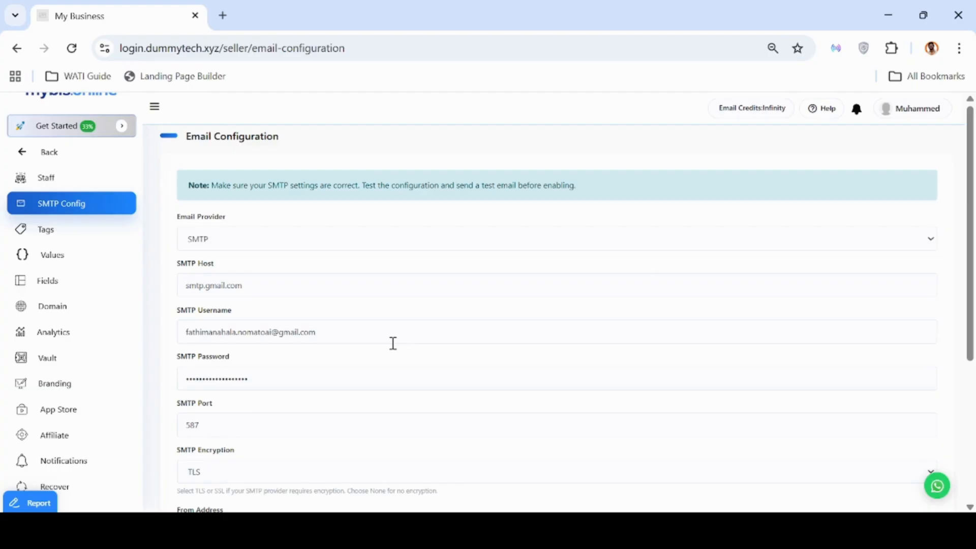
# Review the SMTP provider, host smtp.gmail.com, port 587 and TLS fields, then go to SMTP Password.
pyautogui.click(322, 245)
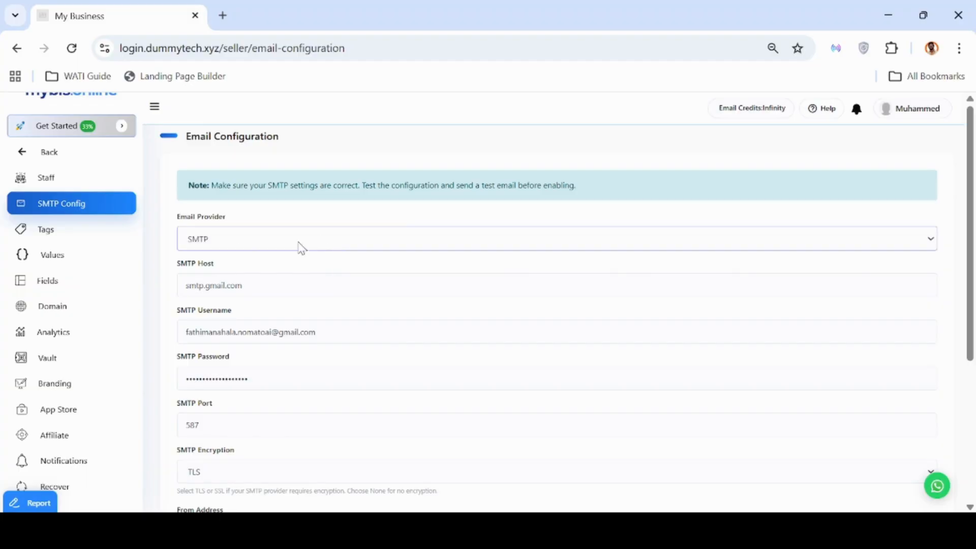
pyautogui.click(469, 278)
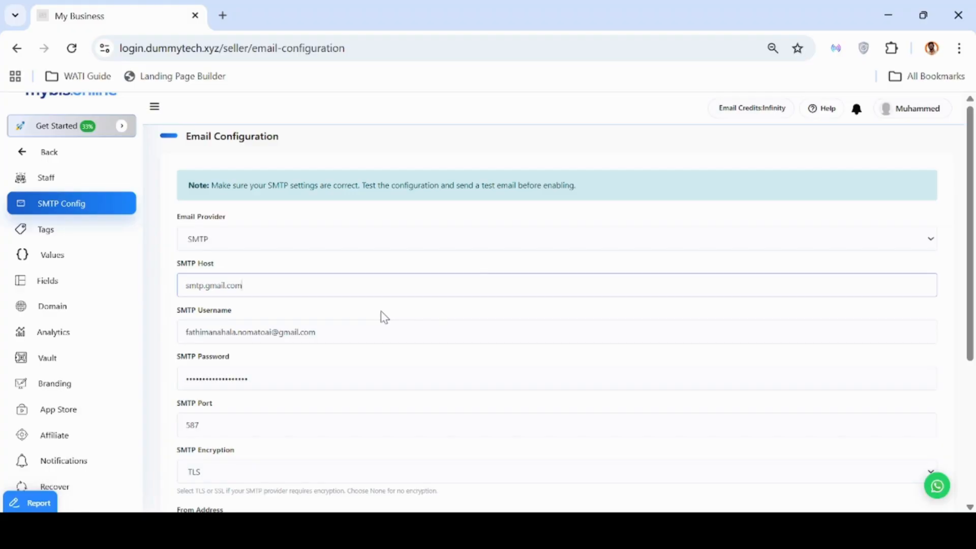
pyautogui.scroll(-1, 371, 314)
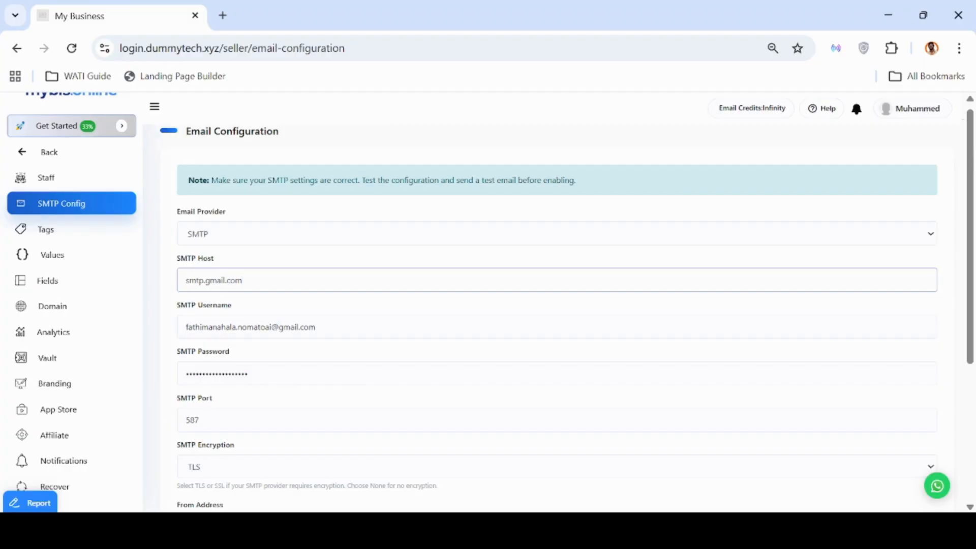
pyautogui.click(290, 376)
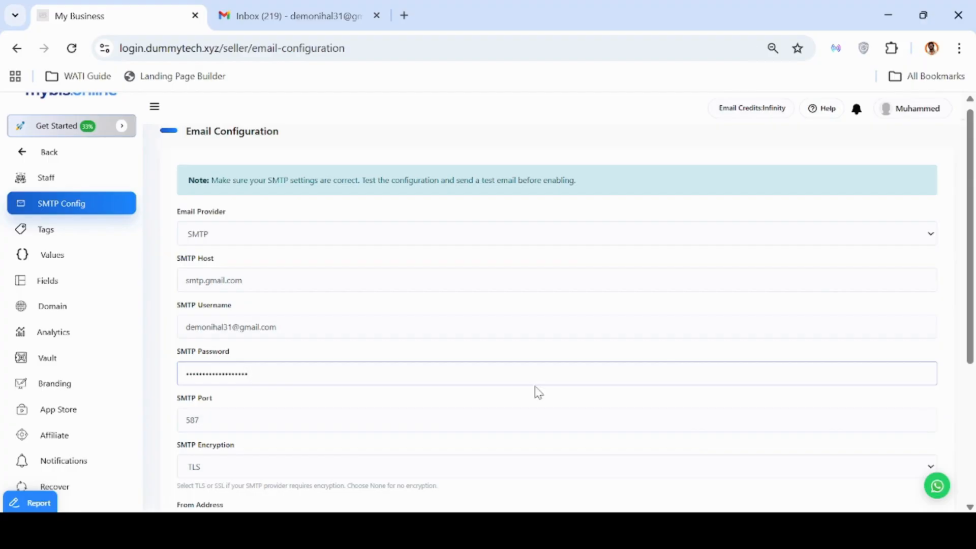
pyautogui.click(260, 5)
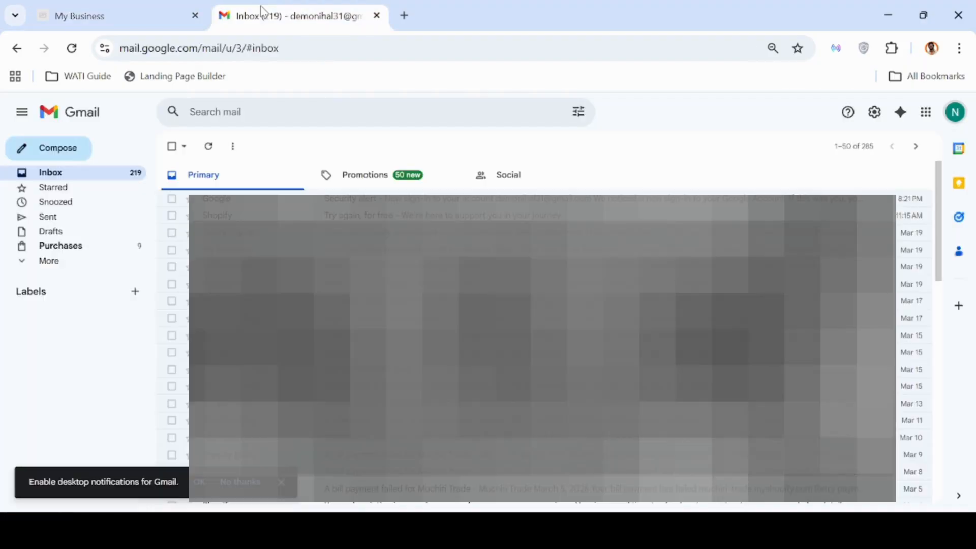
pyautogui.click(955, 113)
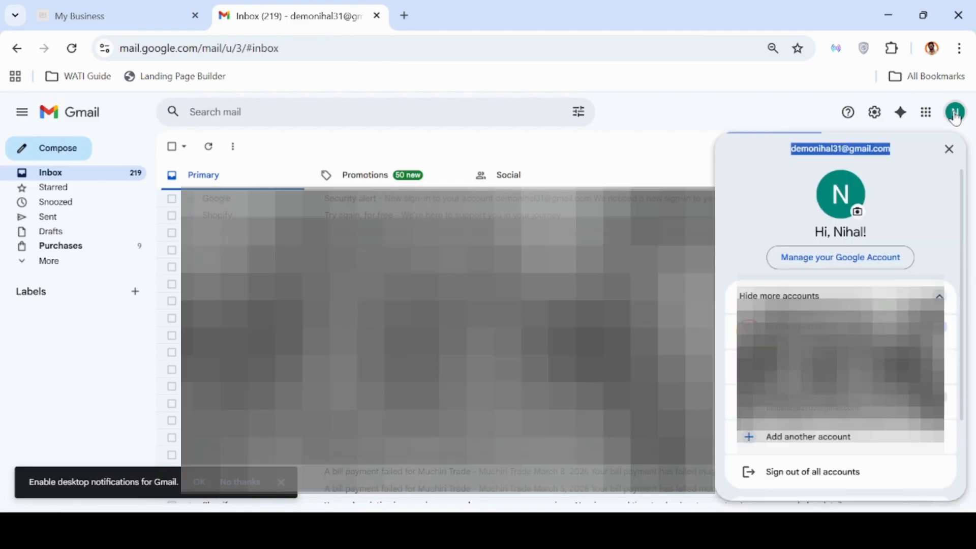
pyautogui.click(813, 257)
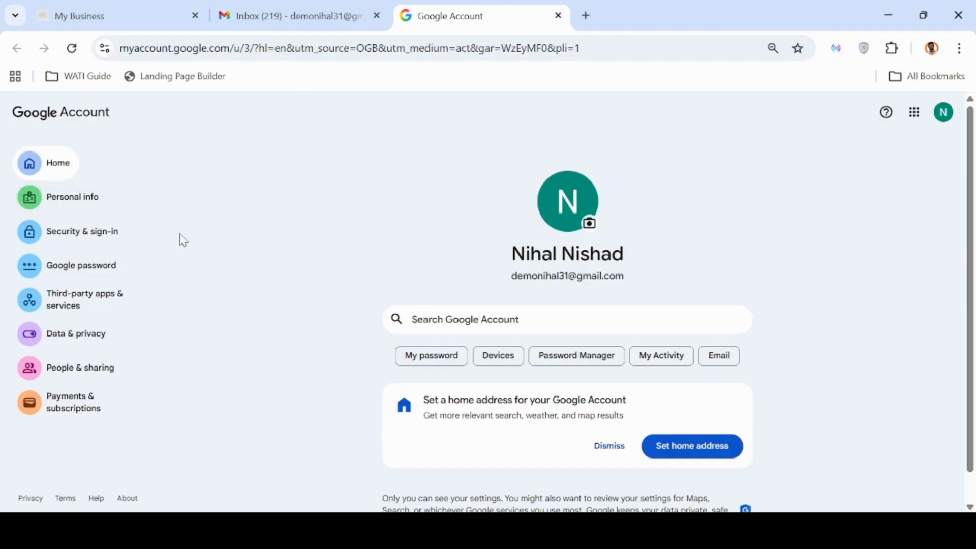
pyautogui.click(56, 239)
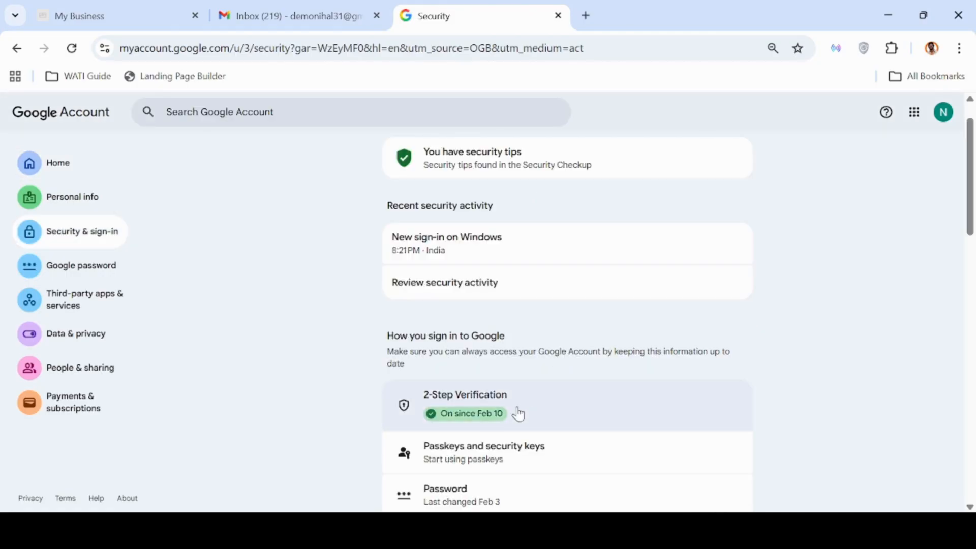
pyautogui.click(519, 415)
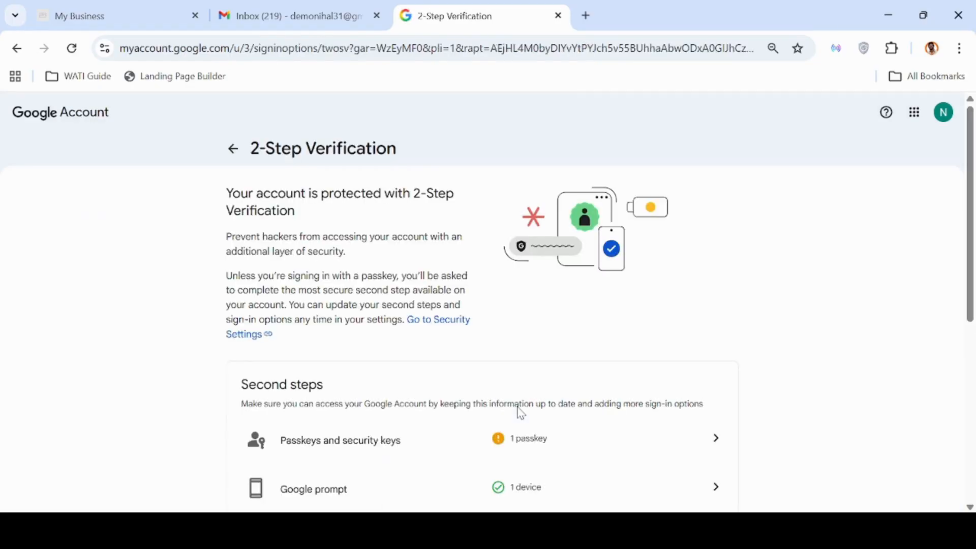
pyautogui.scroll(-1, 519, 412)
pyautogui.scroll(-2, 393, 388)
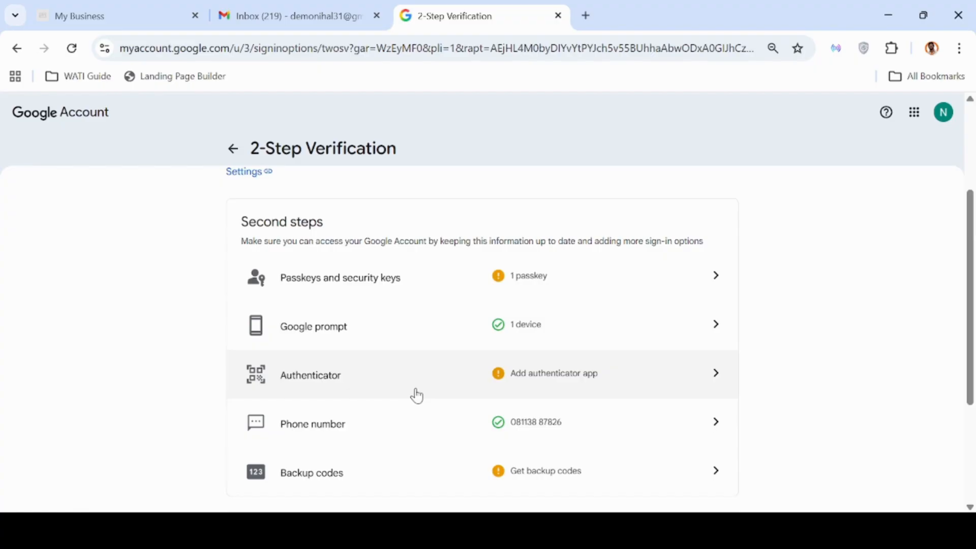
# Search the Google Account settings for 'App password' and open App passwords.
pyautogui.click(232, 151)
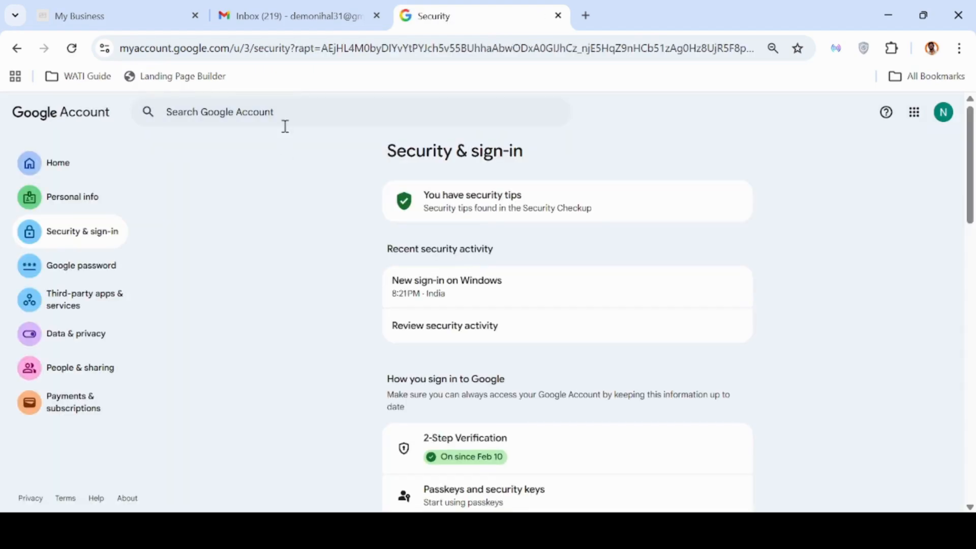
pyautogui.click(284, 117)
pyautogui.write('App password')
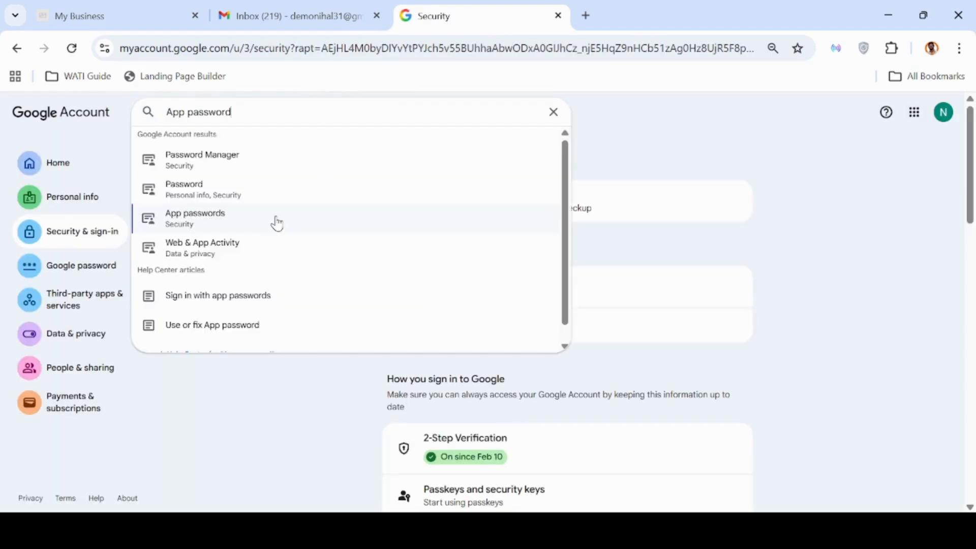
pyautogui.click(198, 221)
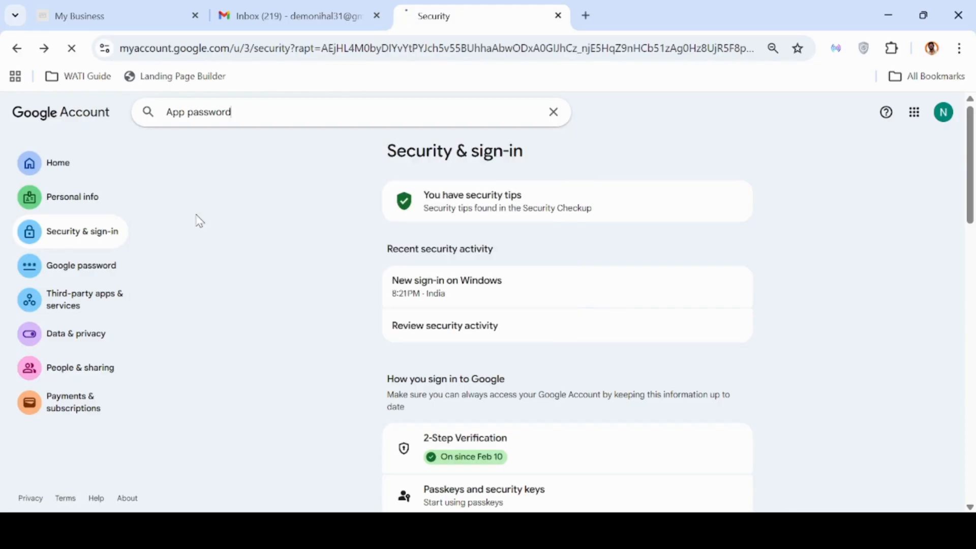
# Create an app password named Nomato.AI, then return to mybis.online.
pyautogui.click(423, 373)
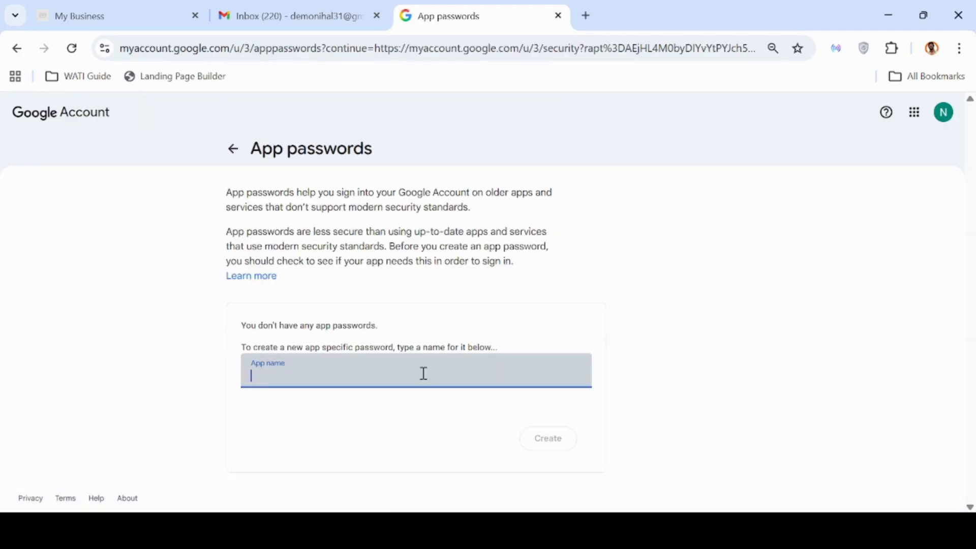
pyautogui.write('Nomato')
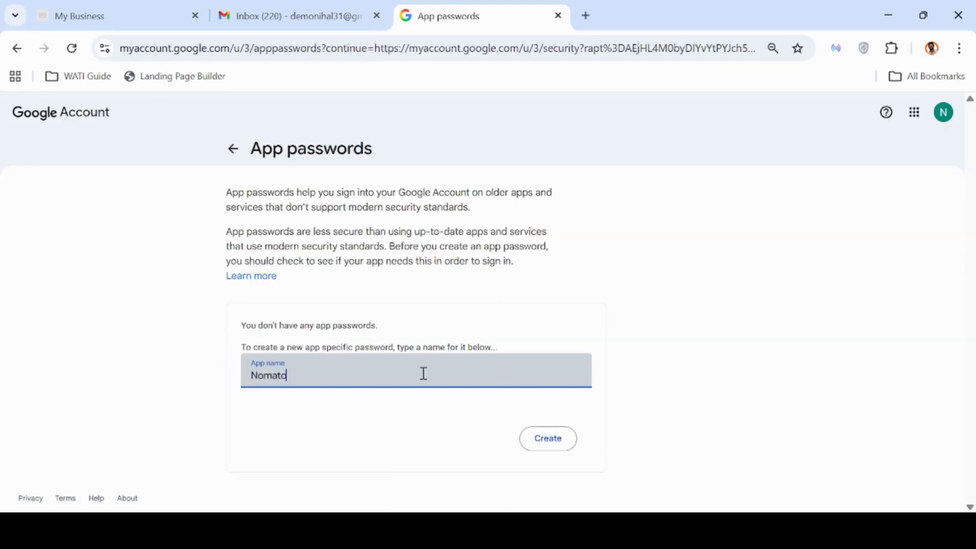
pyautogui.write('.AI')
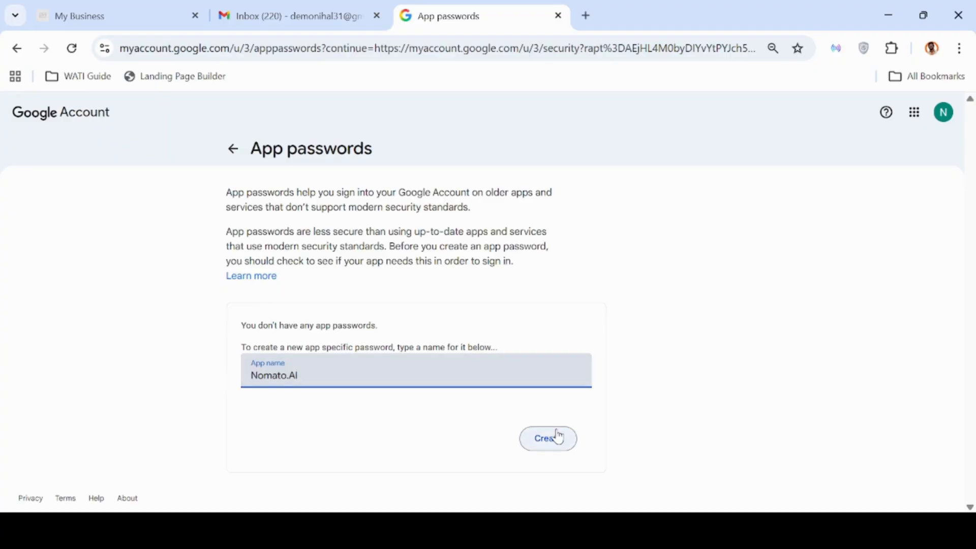
pyautogui.click(558, 436)
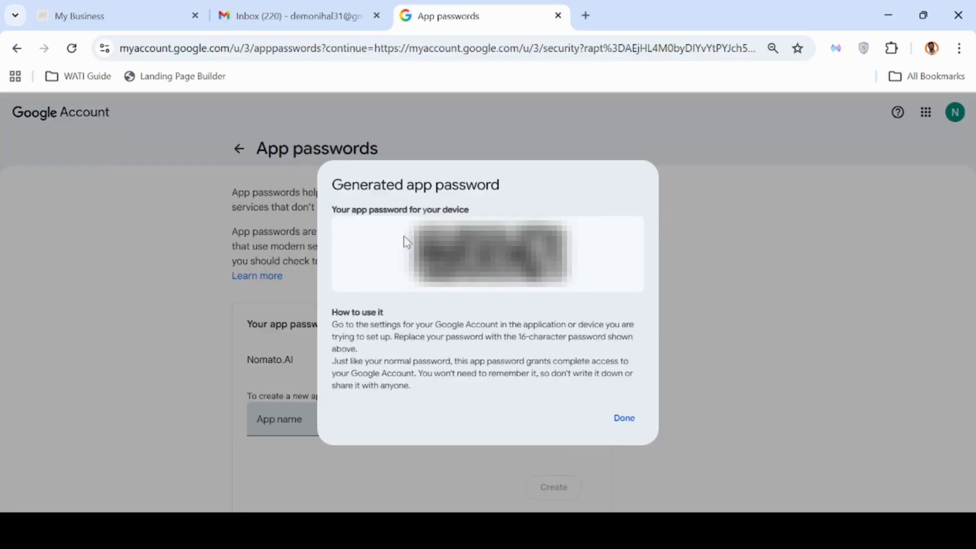
pyautogui.click(95, 2)
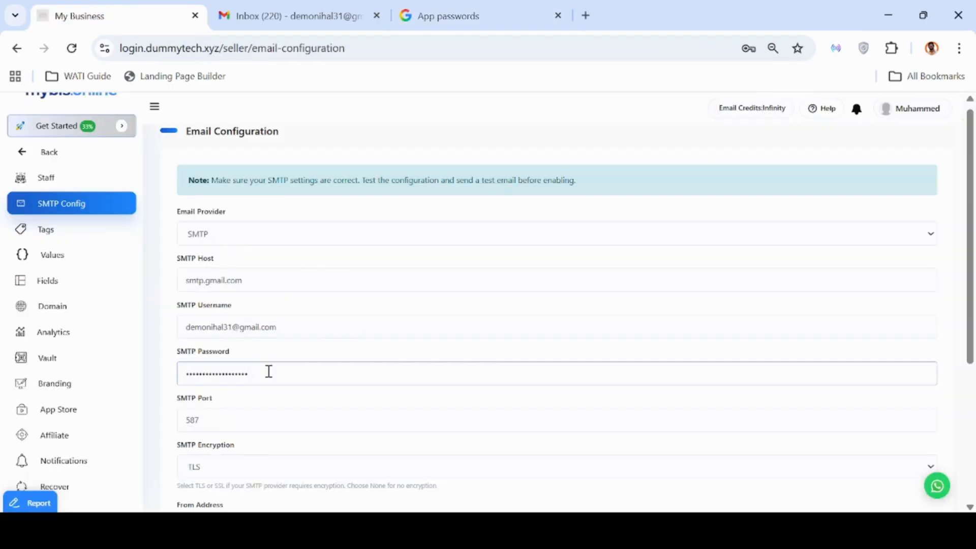
# Copy the SMTP username into the From Address field.
pyautogui.scroll(-1, 446, 431)
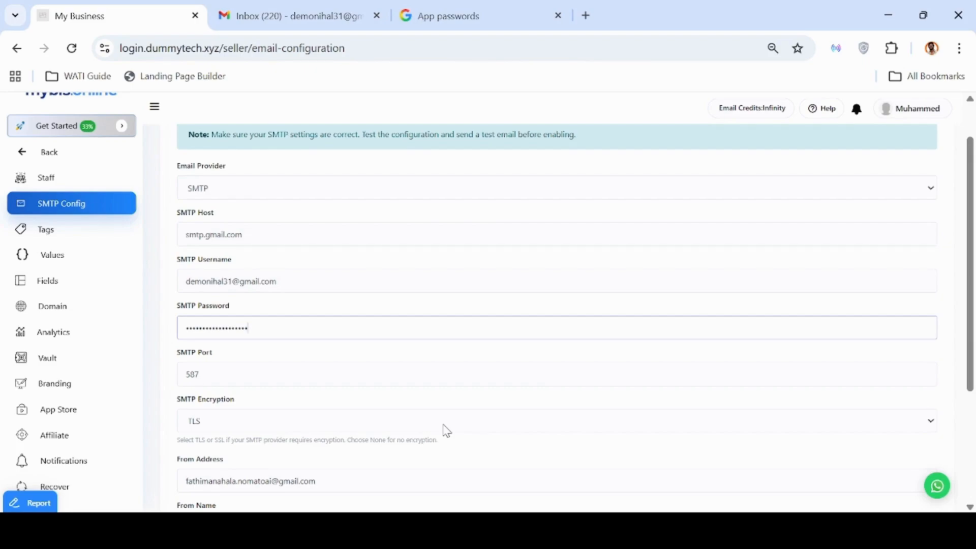
pyautogui.scroll(-2, 446, 431)
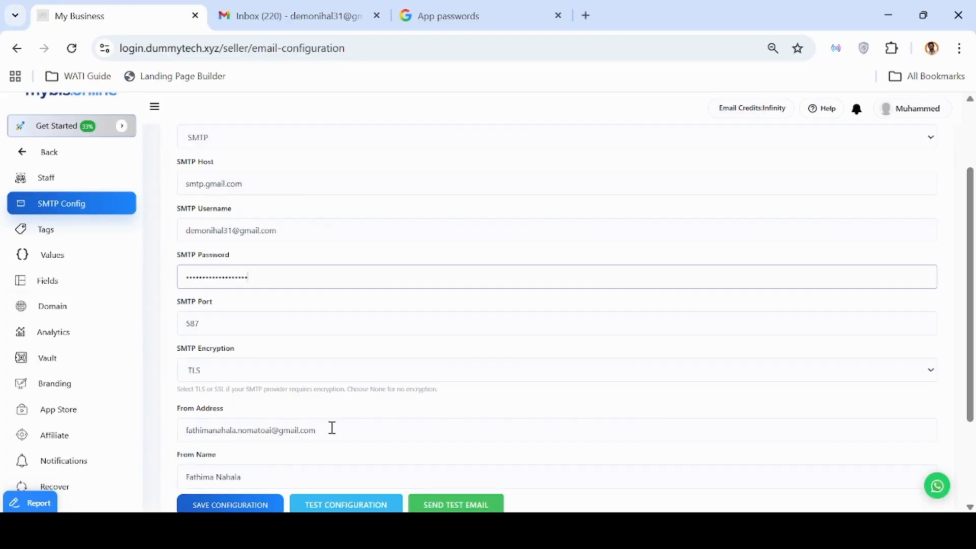
pyautogui.tripleClick(299, 230)
pyautogui.hotkey('ctrl', 'c')
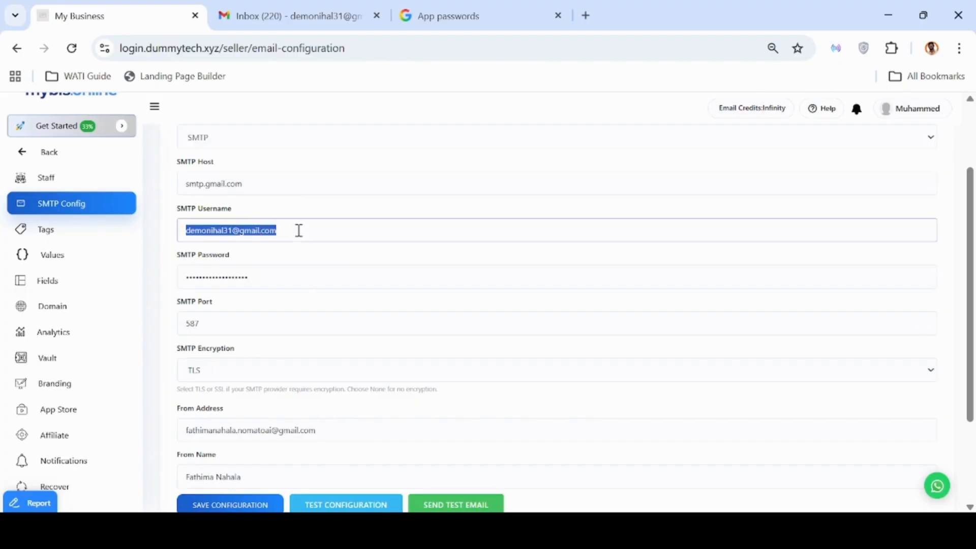
pyautogui.tripleClick(396, 435)
pyautogui.hotkey('ctrl', 'v')
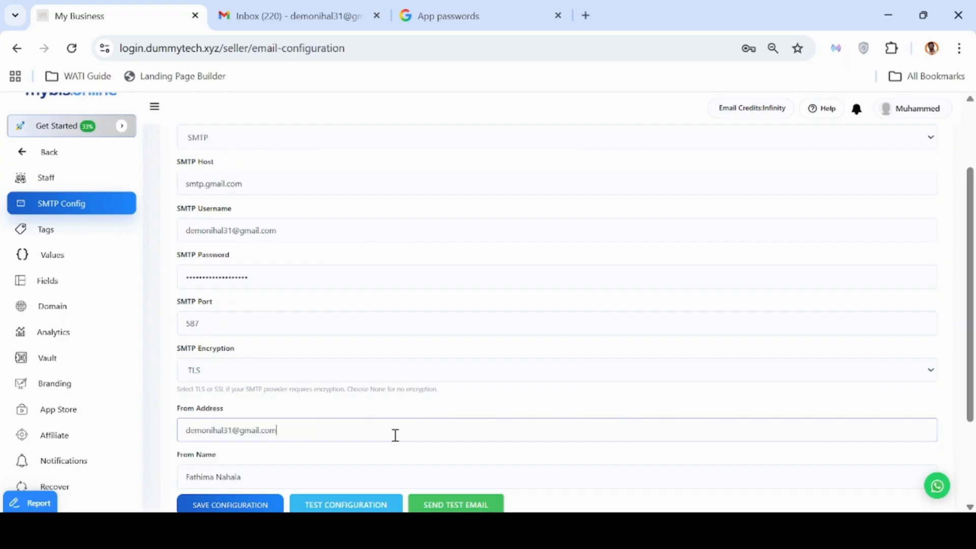
# Replace the From Name with the account owner's name.
pyautogui.scroll(-1, 349, 431)
pyautogui.scroll(-1, 349, 431)
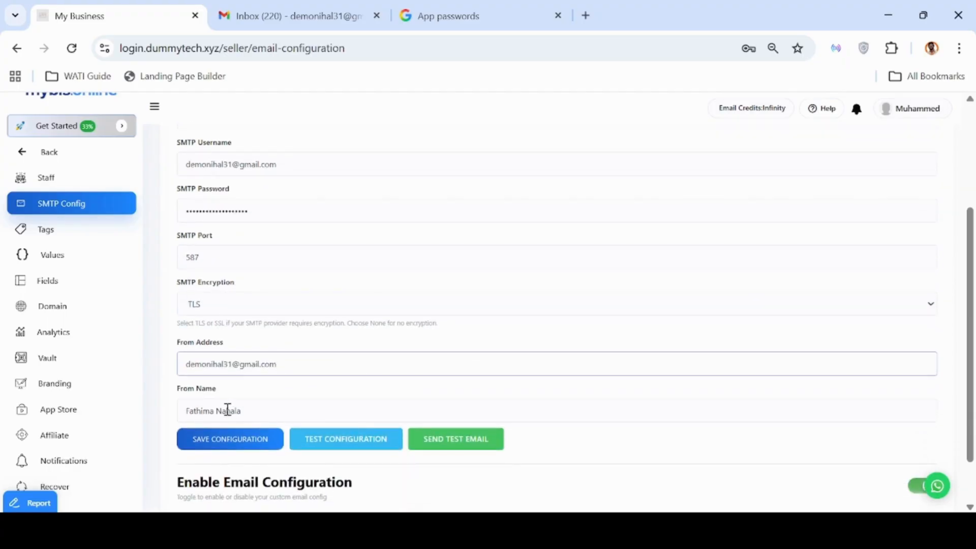
pyautogui.scroll(-1, 247, 405)
pyautogui.scroll(-1, 246, 405)
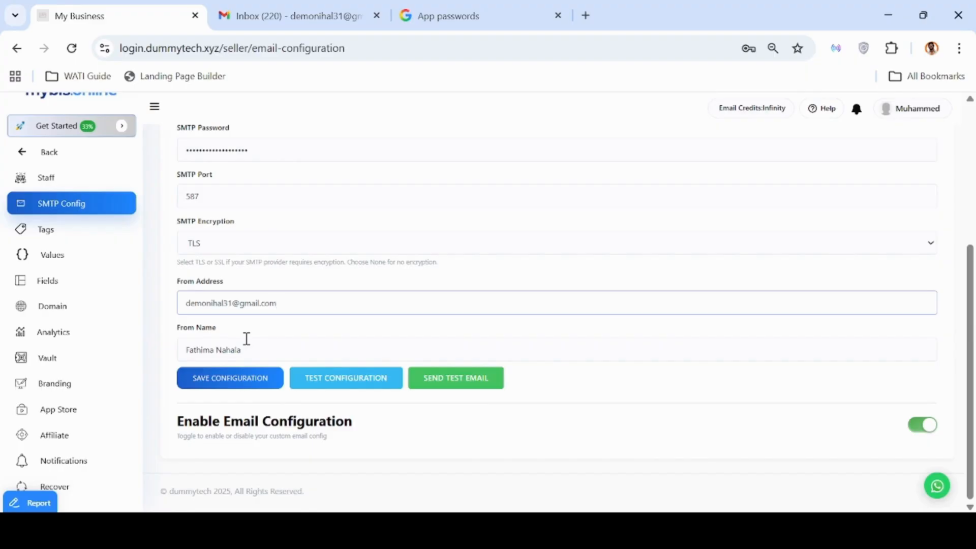
pyautogui.tripleClick(256, 348)
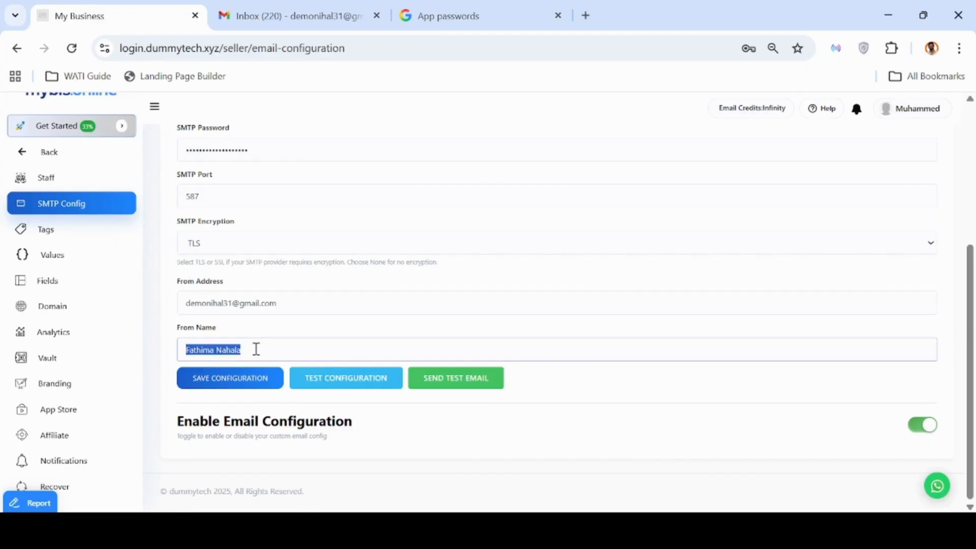
pyautogui.press('BackSpace')
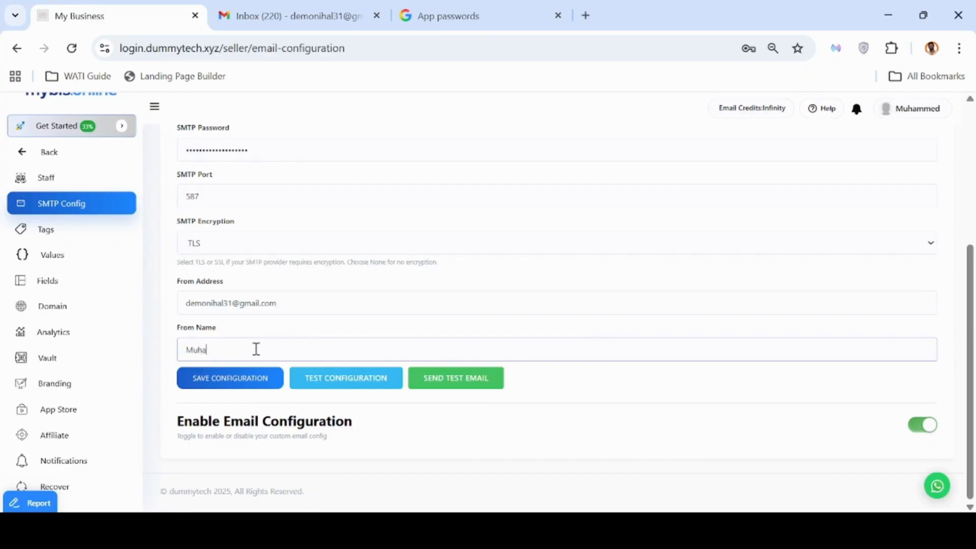
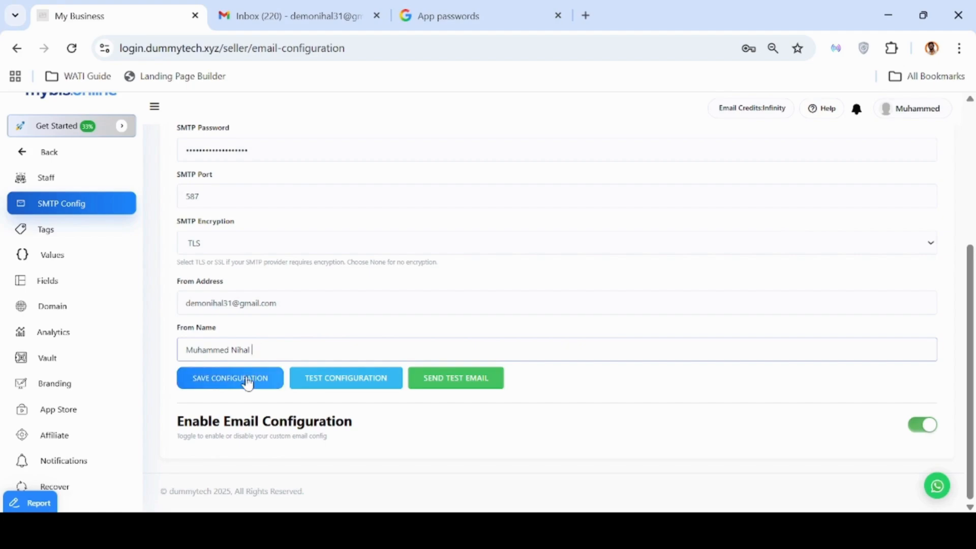
# Save the SMTP configuration and confirm it passes the configuration test.
pyautogui.click(248, 382)
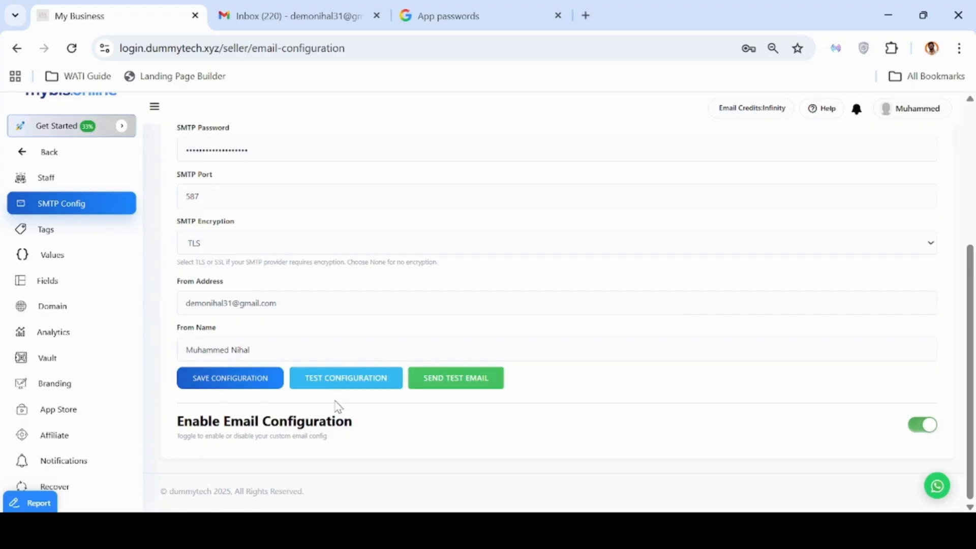
pyautogui.click(349, 387)
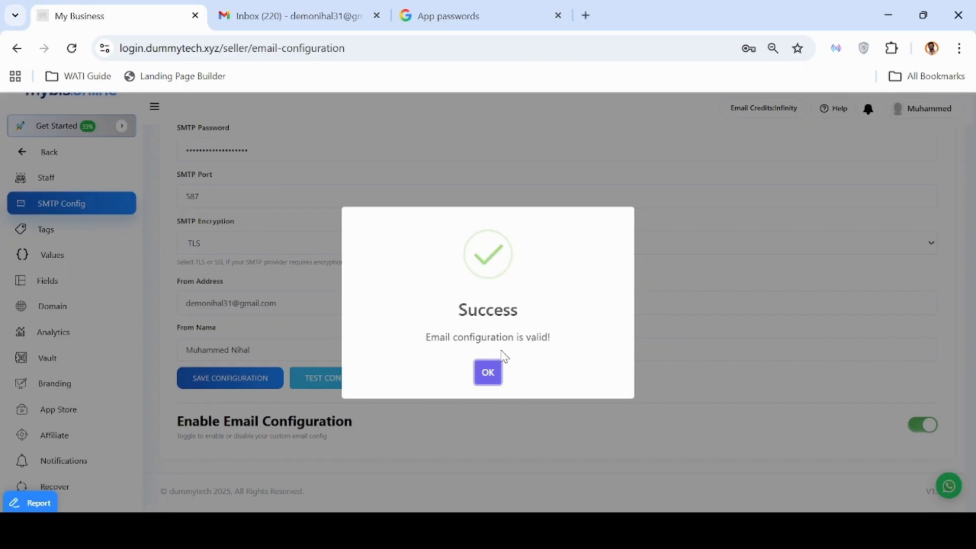
pyautogui.click(491, 372)
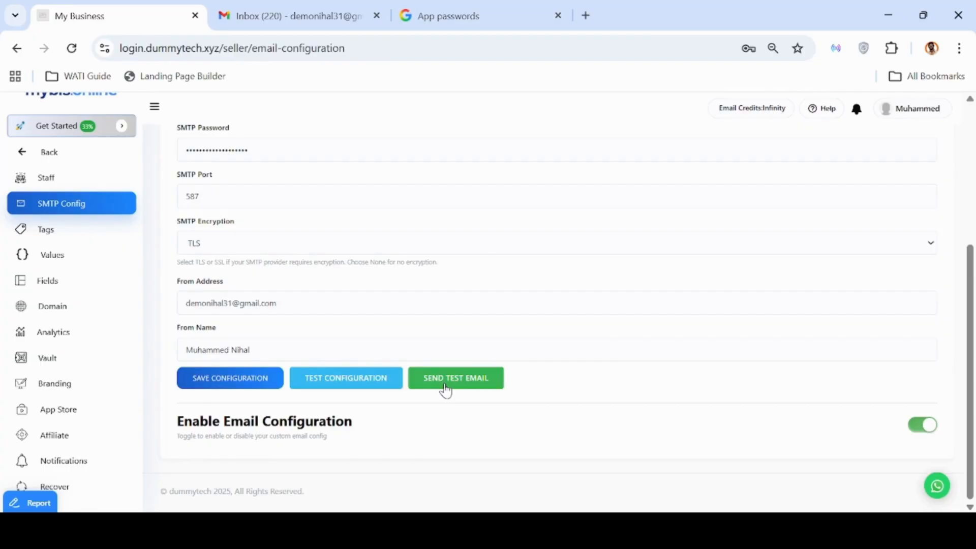
# Send a test email to the recipient's e-mail address.
pyautogui.click(446, 389)
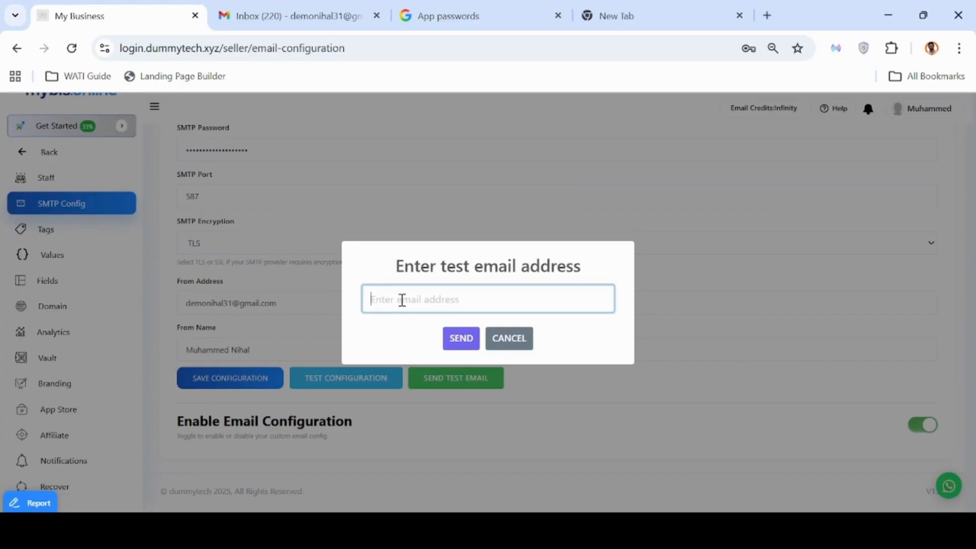
pyautogui.hotkey('ctrl', 'v')
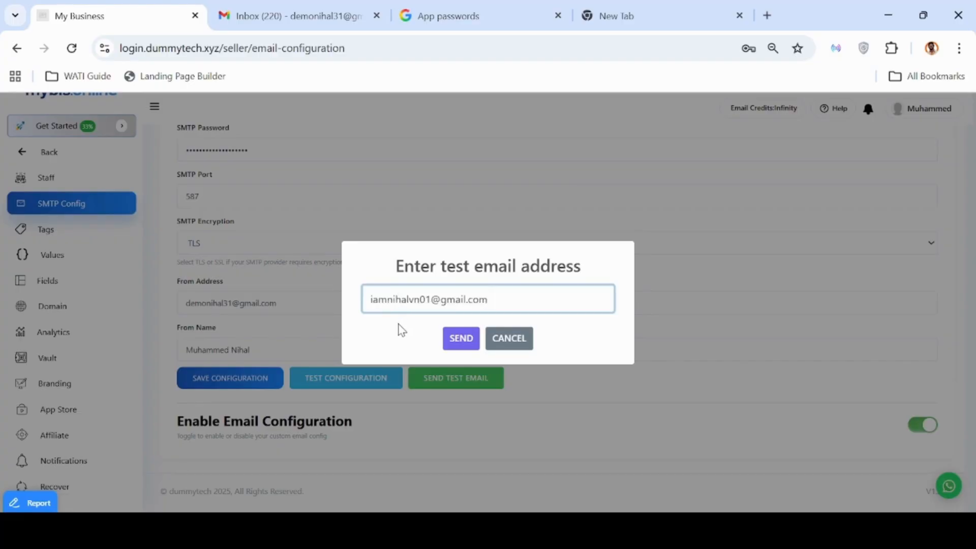
pyautogui.click(467, 347)
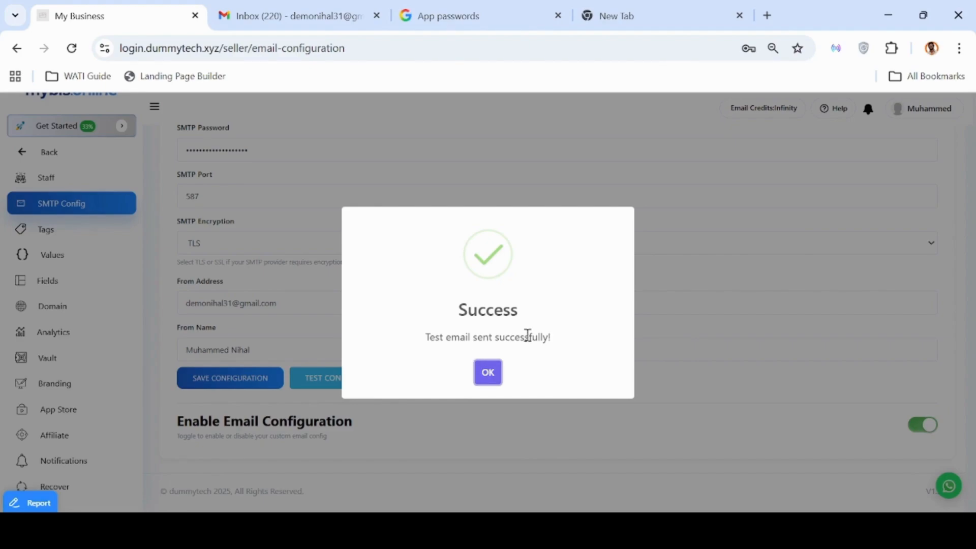
pyautogui.click(612, 30)
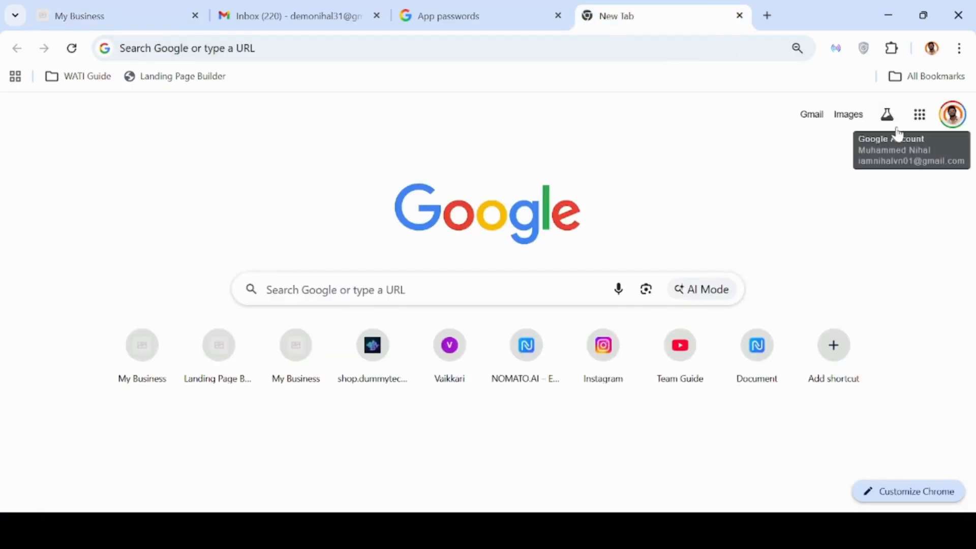
# Open Gmail, view the received 'Test Email' message, and return to the inbox.
pyautogui.click(805, 124)
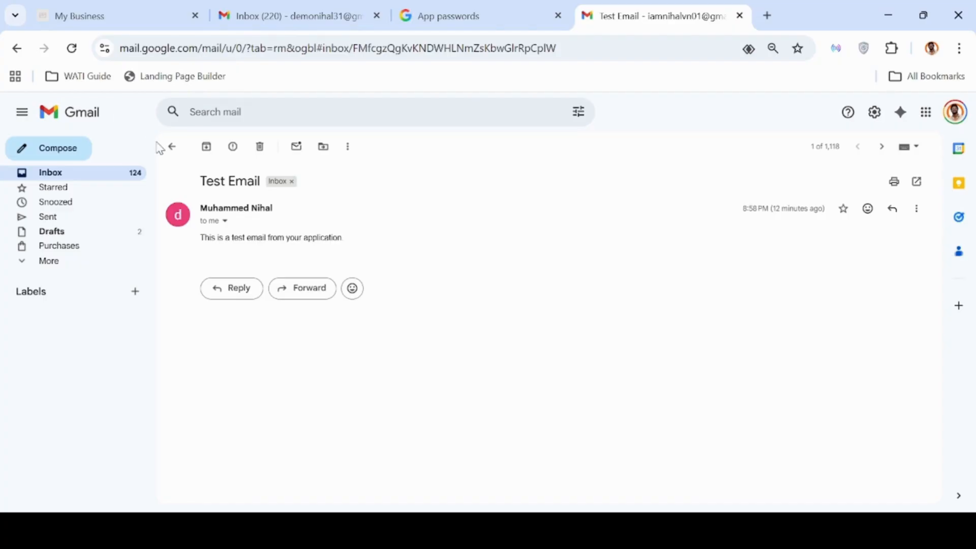
pyautogui.click(171, 149)
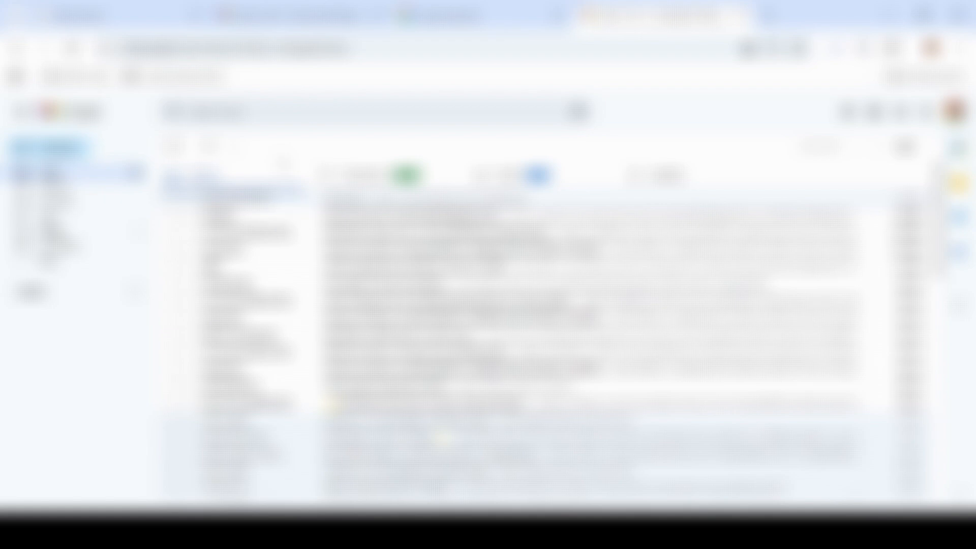
pyautogui.hotkey('alt', 'Tab')
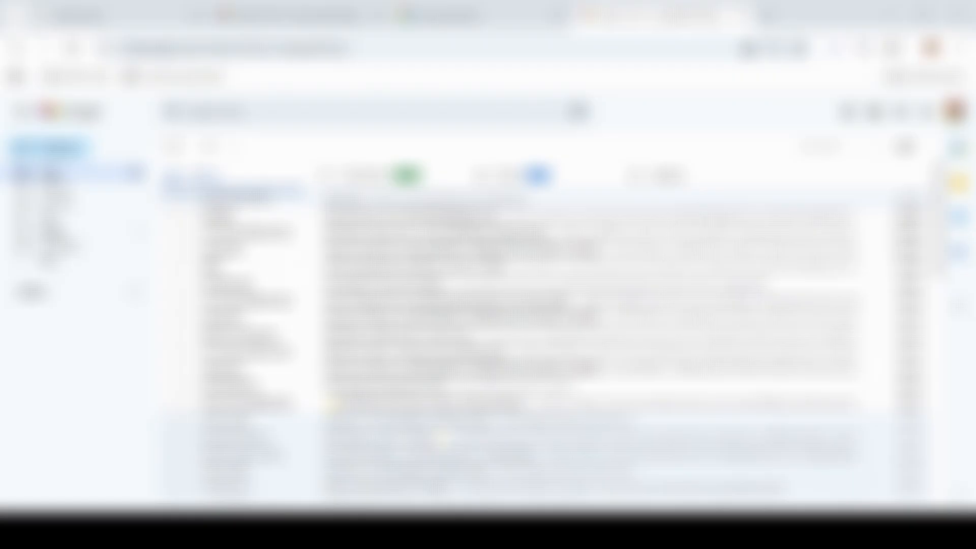